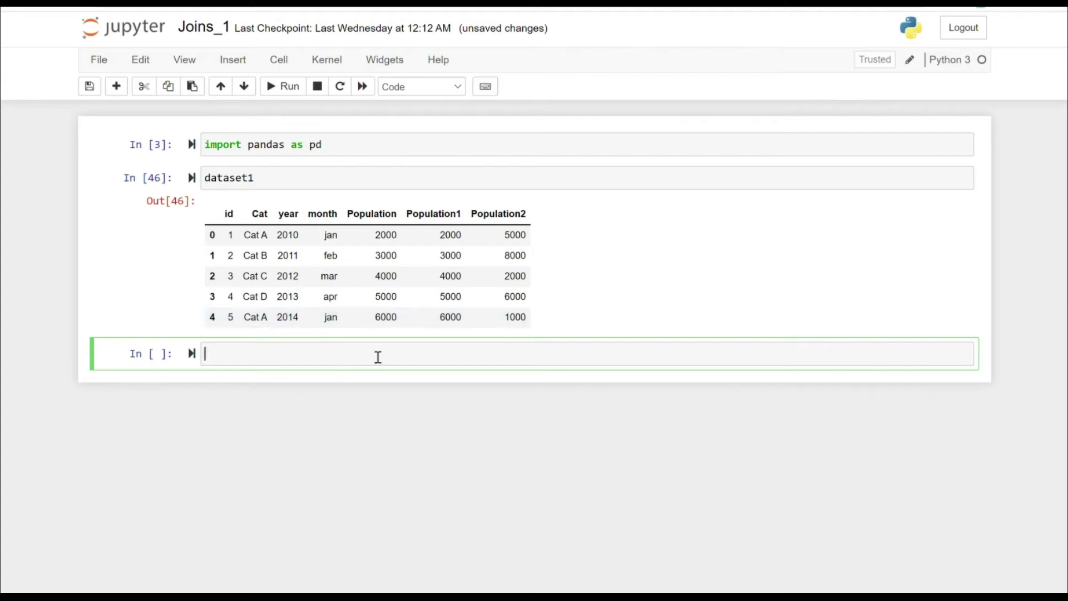
type("#Lets plot the gra")
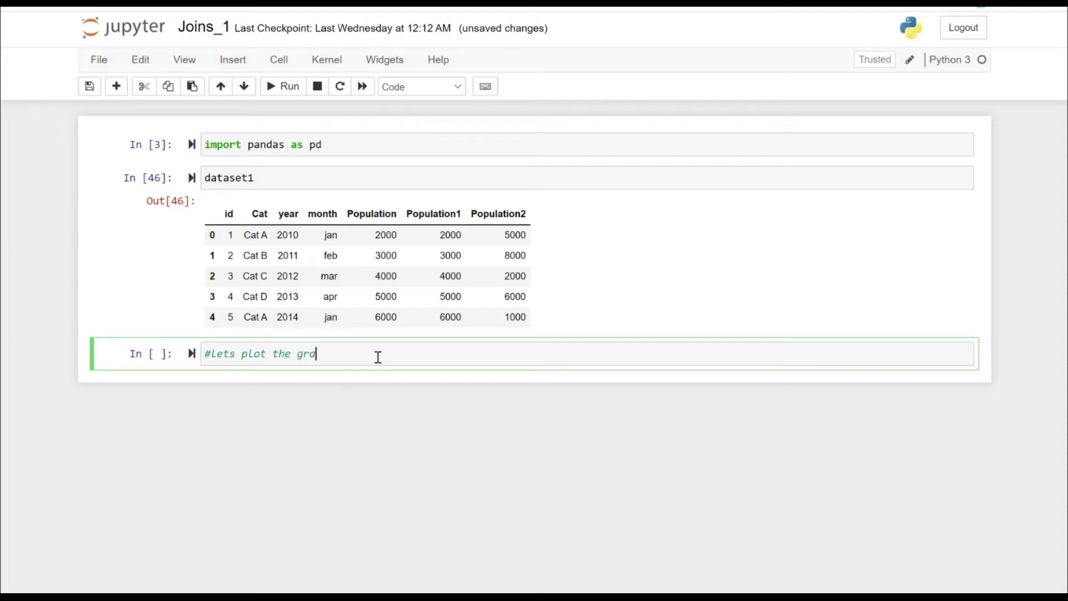
type("ph")
Add the 'Lets plot the graph' comment and 'import matplotlib.pyplot as plt', then run the cell
key("Return")
key("Return")
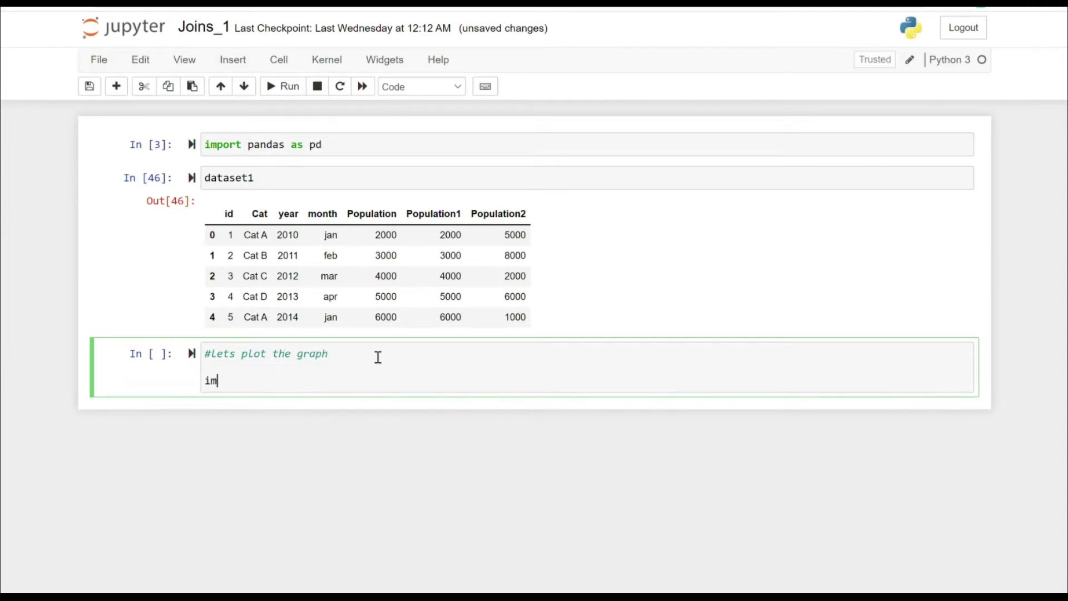
type("import mat")
type("plotlib.")
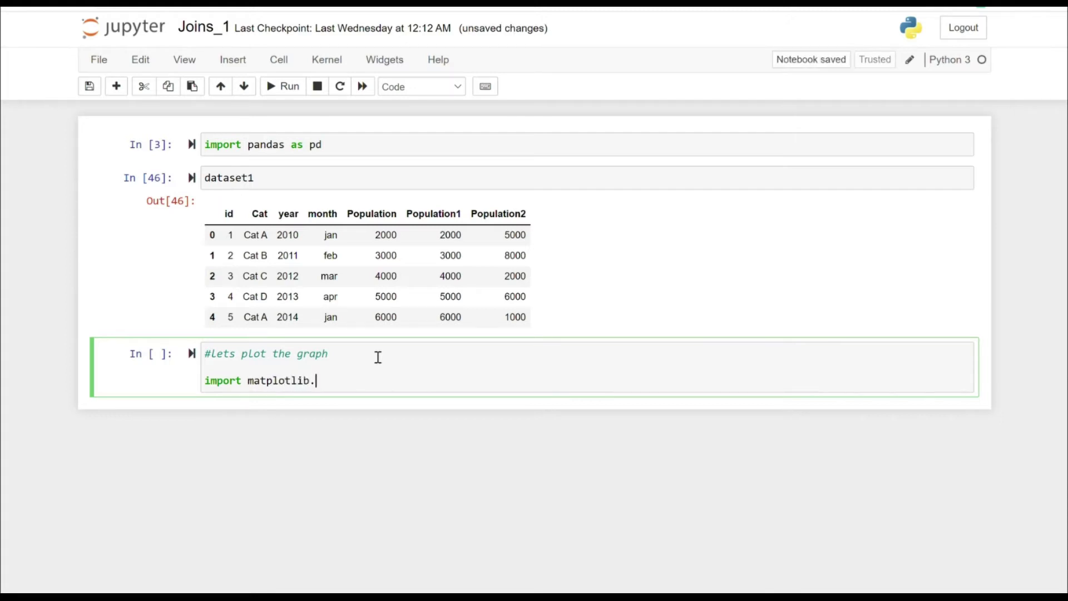
type("pyplot")
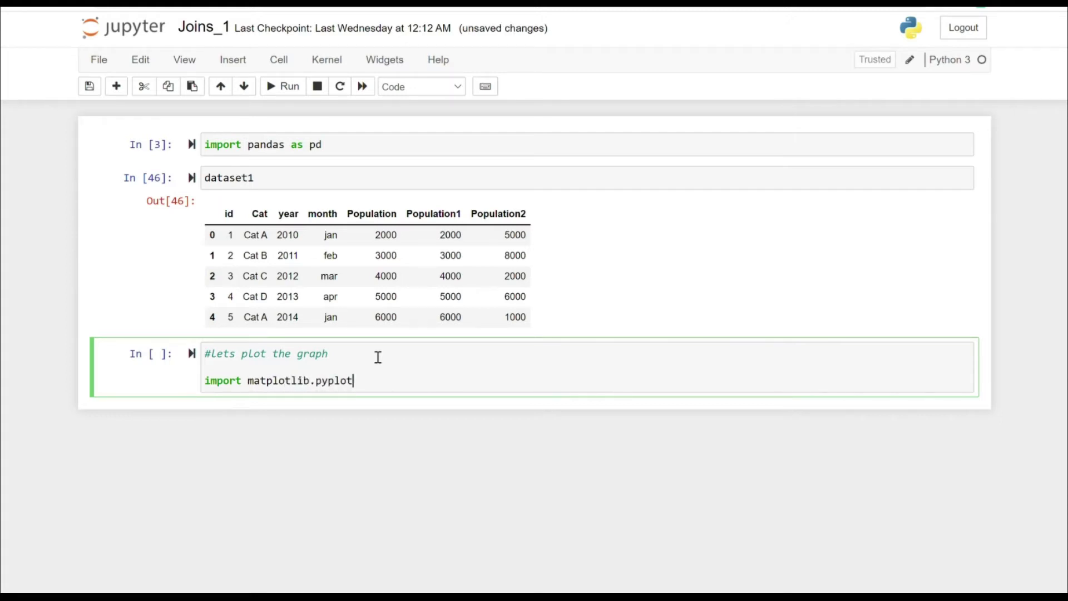
type(" as plt")
key("shift+Return")
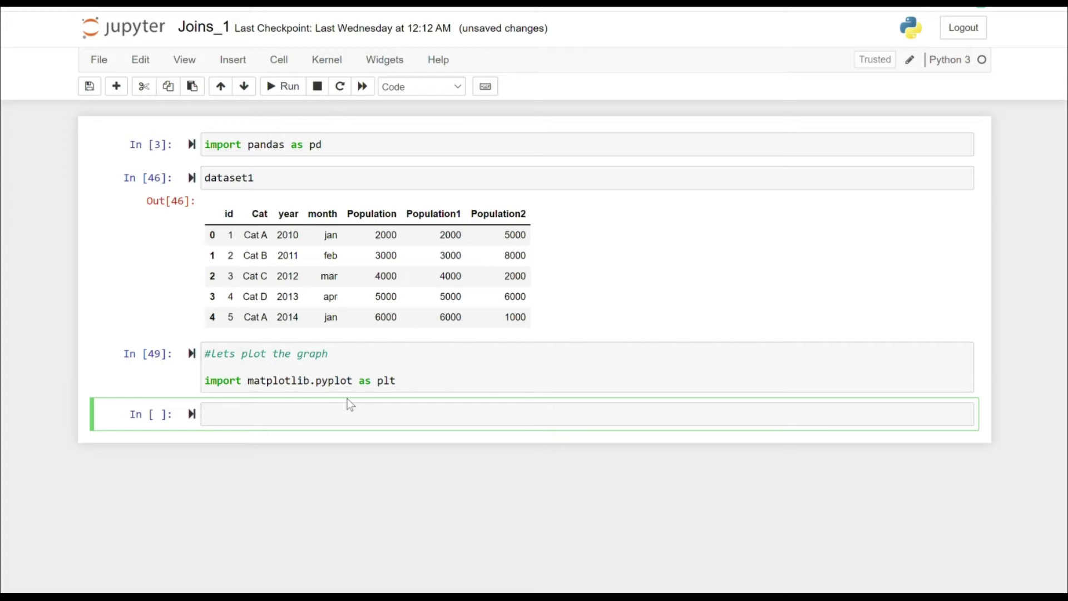
type("dataset1")
type(".plot()")
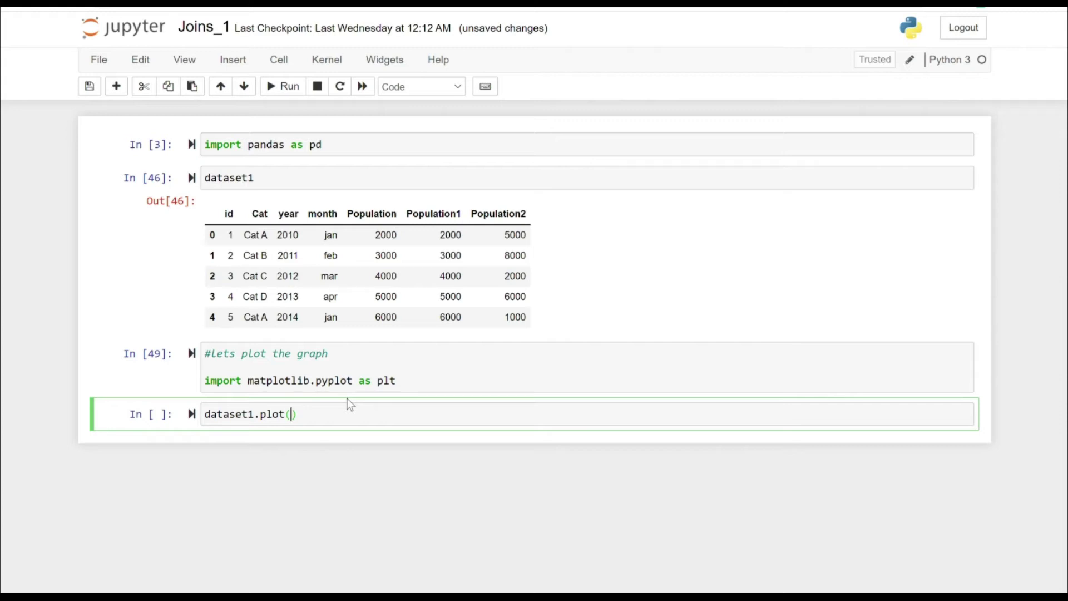
type("y=")
type("[]'")
Write dataset1.plot(x='year', y=['Population1','Population2']) and run it to draw the line chart
key("Left")
key("Left")
key("Left")
type("x=")
type("'yea")
type(",")
type("Populat")
type("ion1")
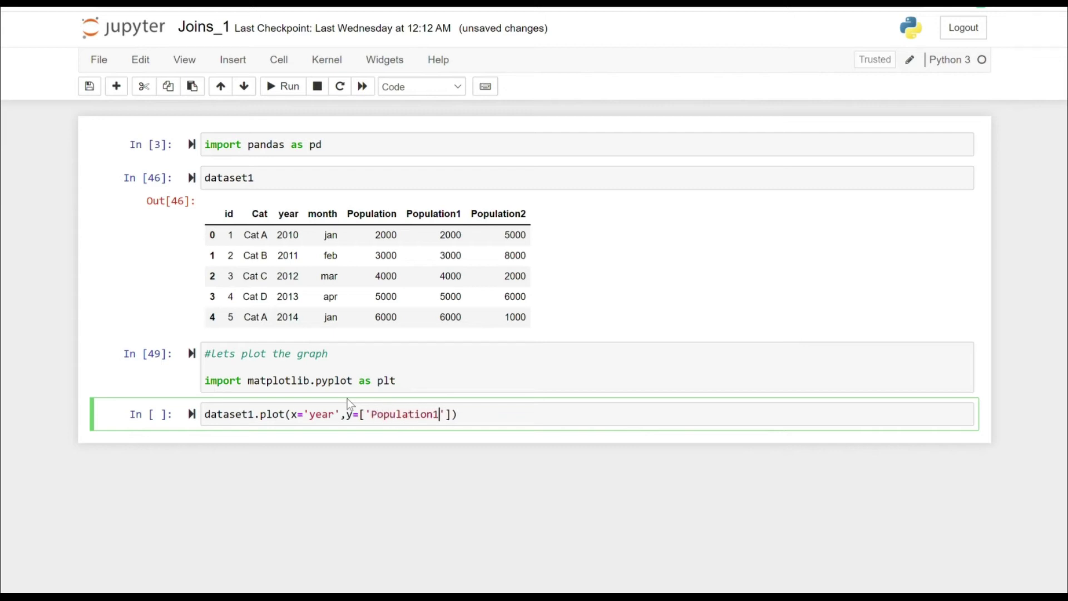
key("Right")
type(",'")
type("Population")
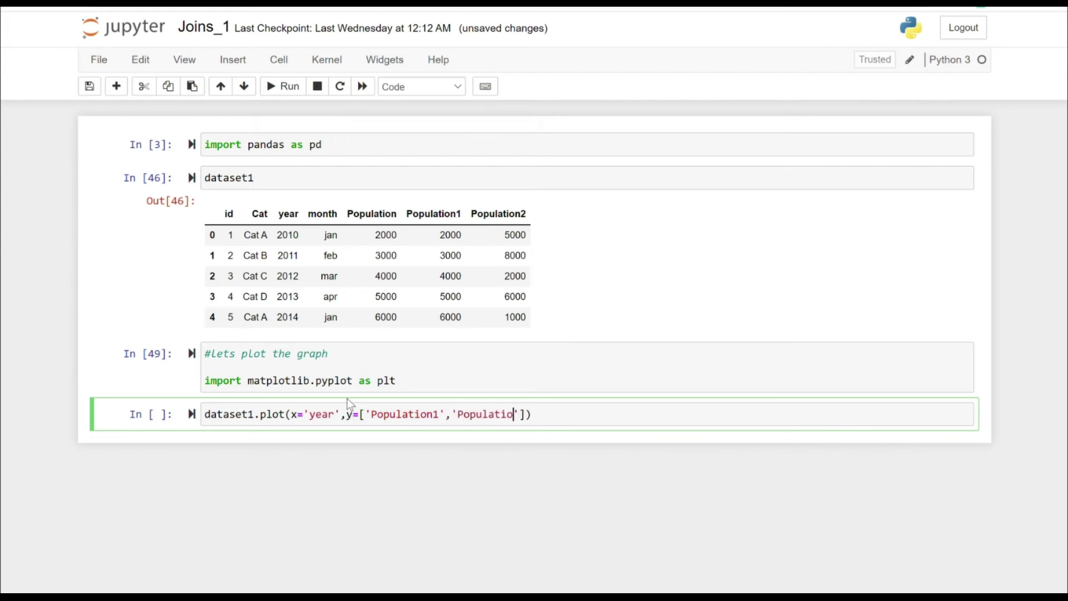
type("2")
key("Right")
left_click(571, 415)
key("shift+Return")
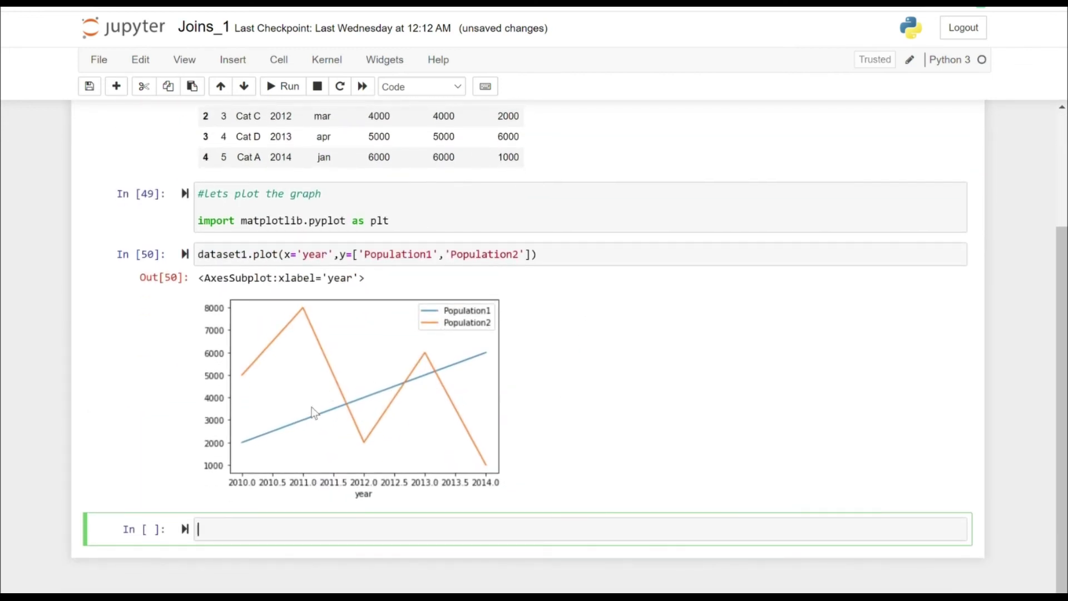
scroll(474, 363, "up", 2)
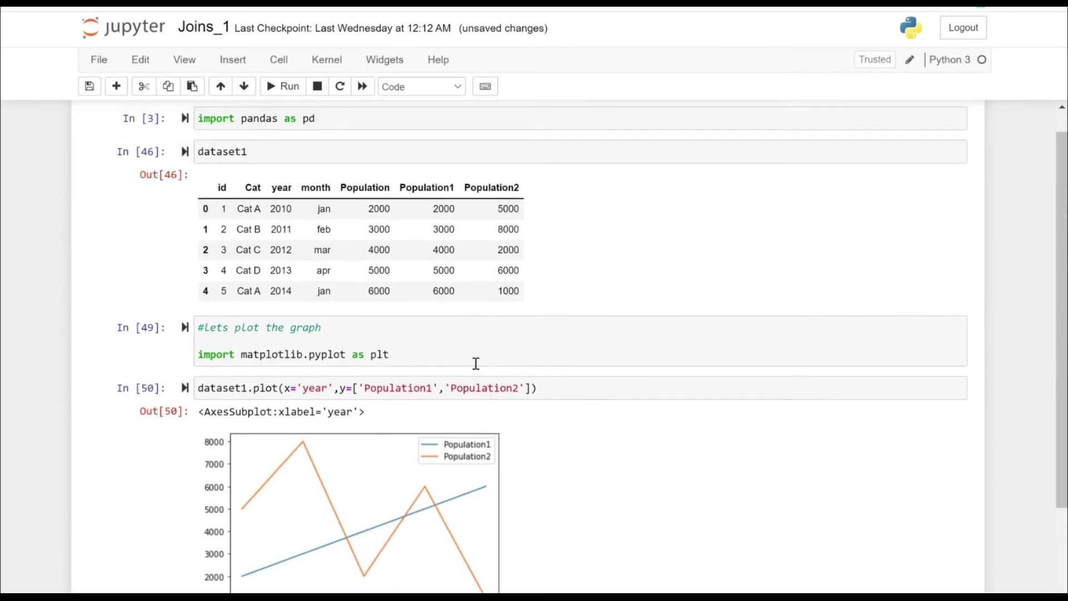
scroll(451, 318, "up", 2)
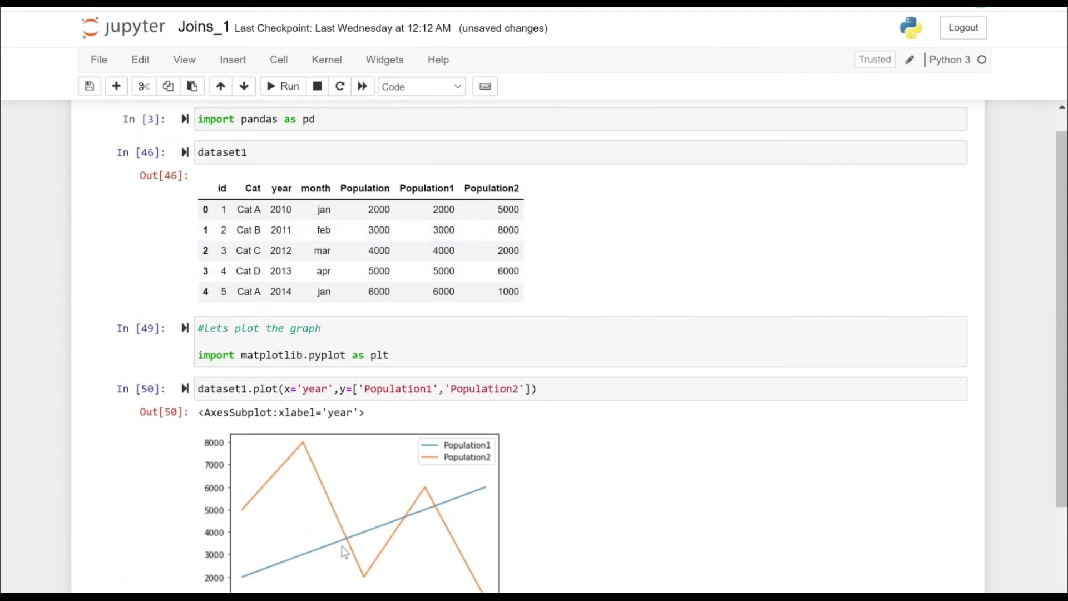